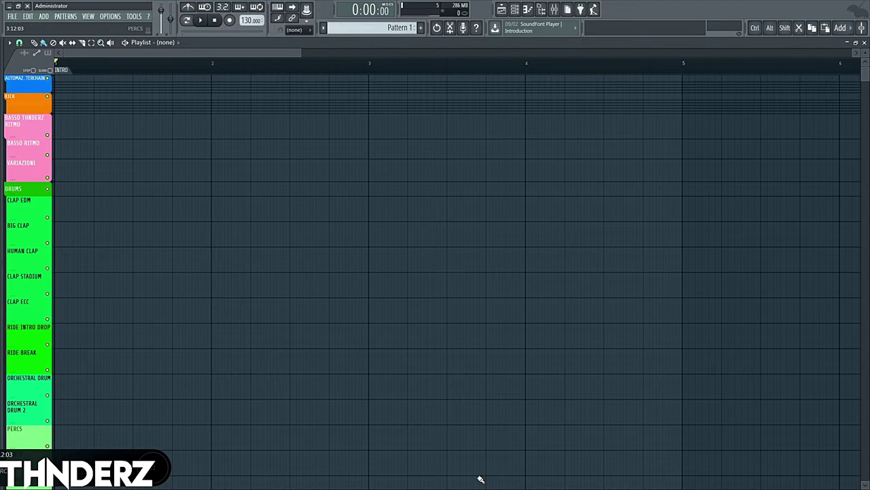
# Step: Open the sample browser and audition the hard kick samples, including 2 - HARD KICK E and 3 - HARD KICK F
pyautogui.hotkey('alt', 'F8')
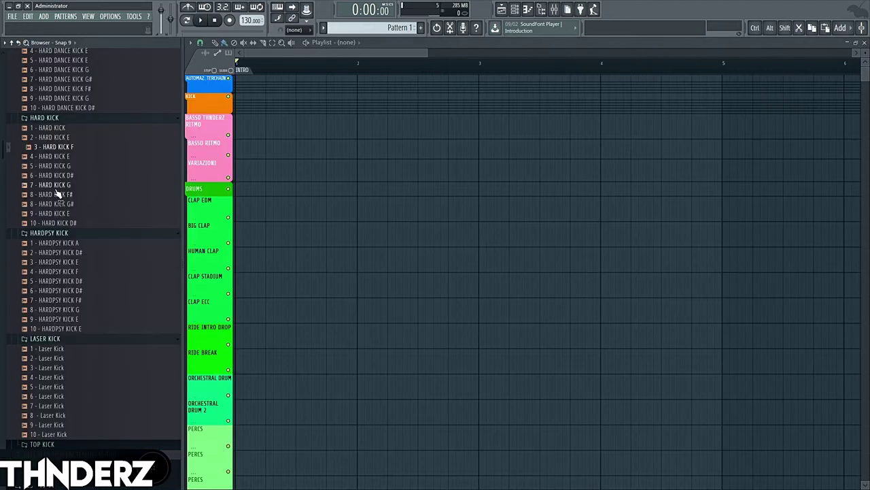
pyautogui.hotkey('alt', 'F8')
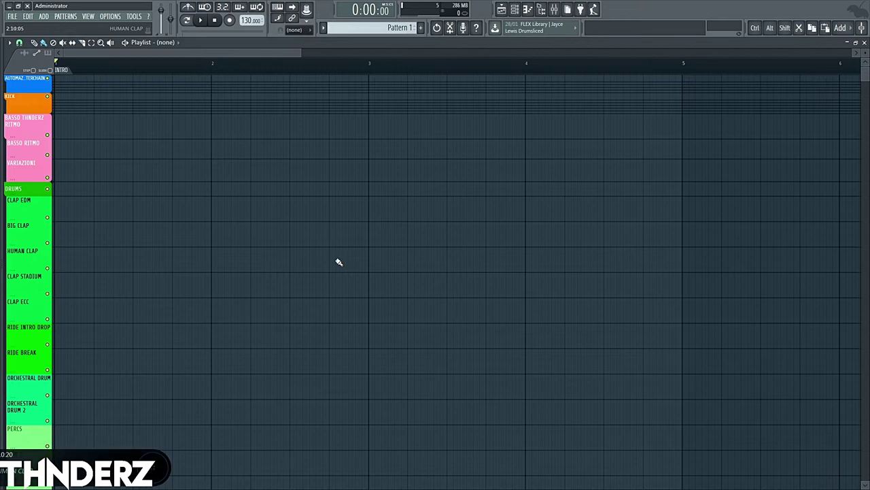
pyautogui.hotkey('alt', 'F8')
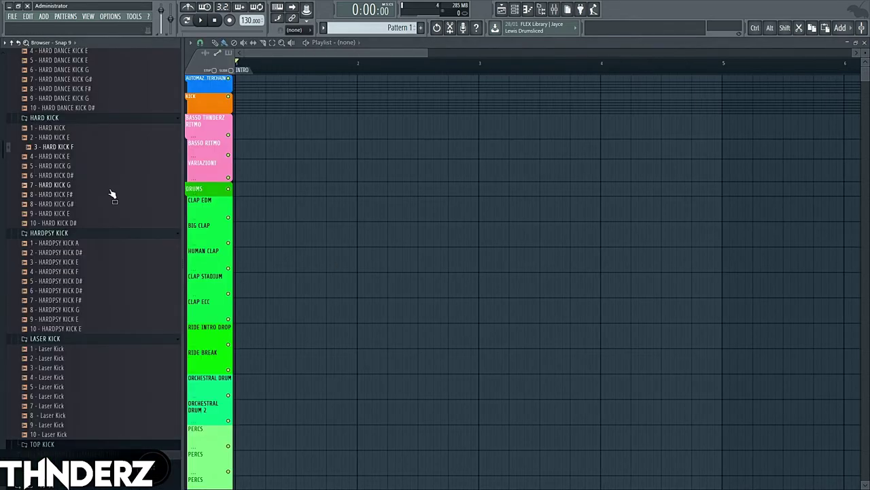
pyautogui.click(112, 195)
pyautogui.click(151, 157)
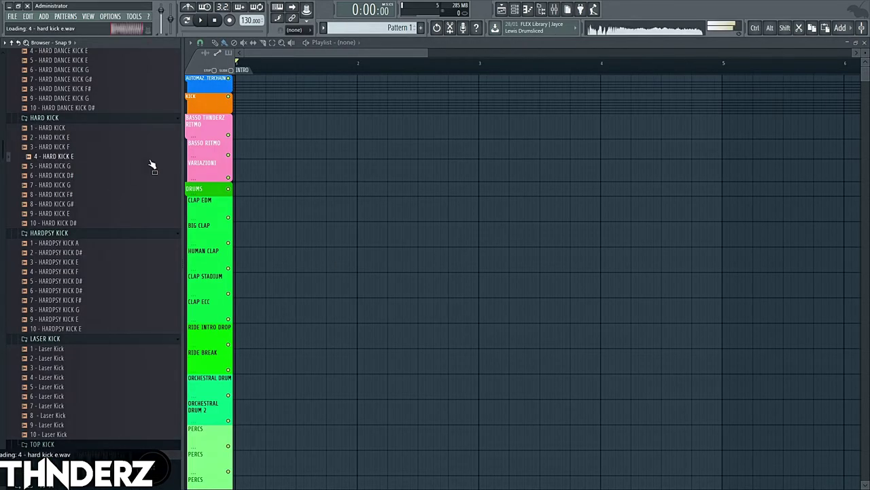
pyautogui.click(169, 138)
pyautogui.click(163, 146)
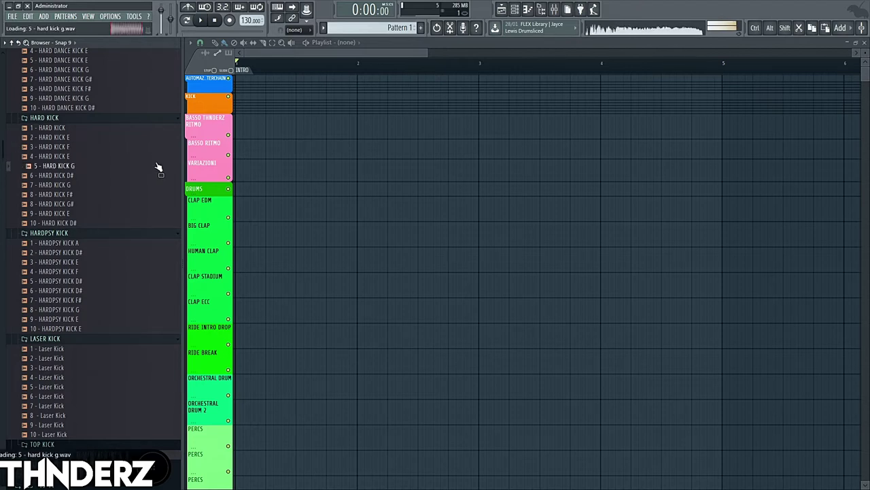
# Step: Compare kicks D#, G and E, then place 3 - HARD KICK F at bar 1 of CLAP EDM
pyautogui.click(156, 176)
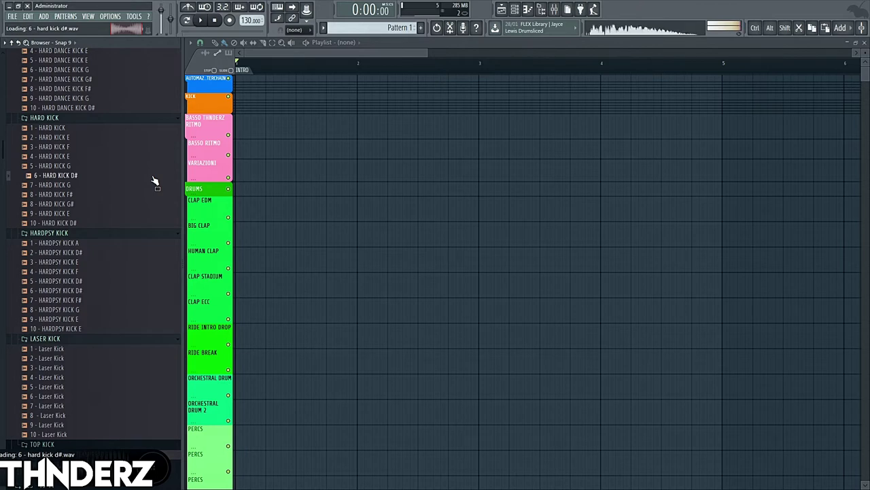
pyautogui.click(157, 166)
pyautogui.click(159, 157)
pyautogui.click(162, 147)
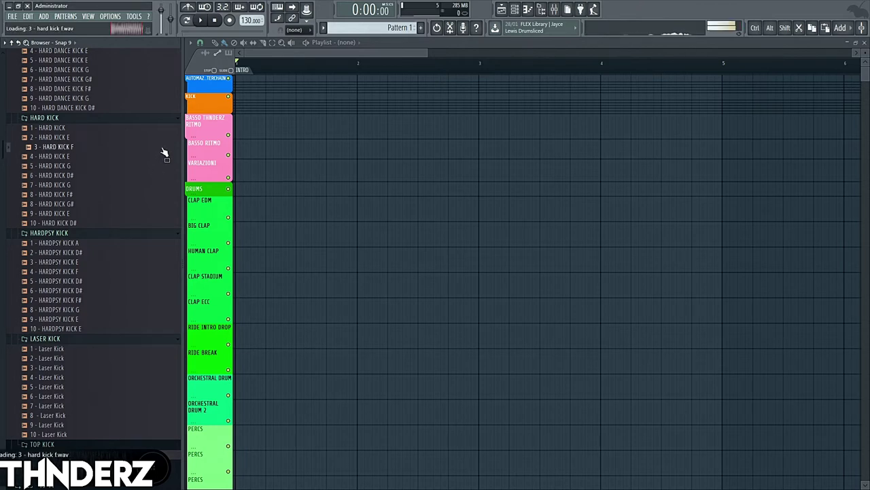
pyautogui.moveTo(163, 149); pyautogui.dragTo(62, 211)
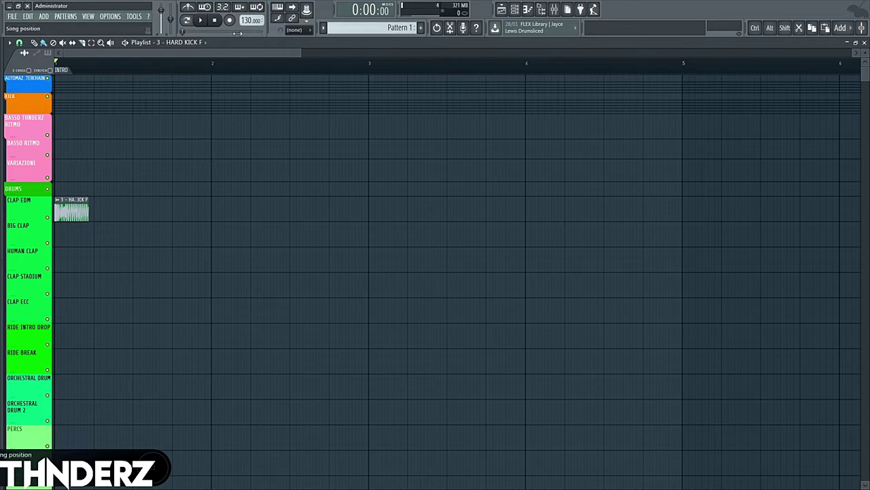
# Step: Raise the project tempo to 150 BPM, adjust the grid snap and start playback
pyautogui.moveTo(251, 19); pyautogui.dragTo(250, 8)
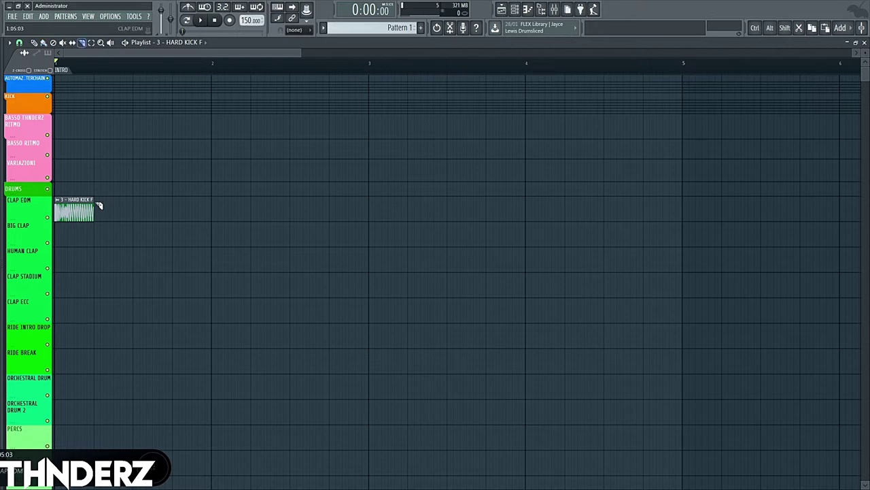
pyautogui.click(19, 42)
pyautogui.press('space')
# Step: Paint repeated 3 - HARD KICK F clips along CLAP EDM and delete one extra clip
pyautogui.press('p')
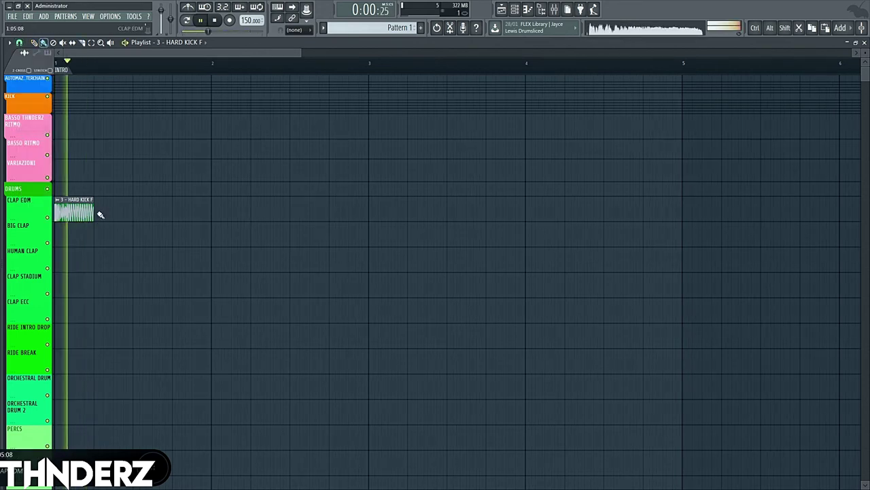
pyautogui.moveTo(100, 215)
pyautogui.mouseDown()
pyautogui.moveTo(414, 213)
pyautogui.moveTo(136, 205)
pyautogui.mouseUp()
pyautogui.press('space')
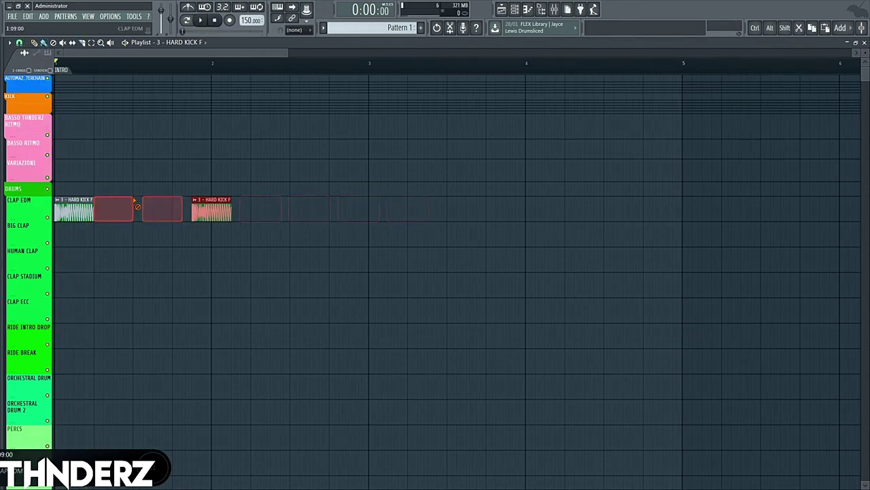
pyautogui.click(102, 210)
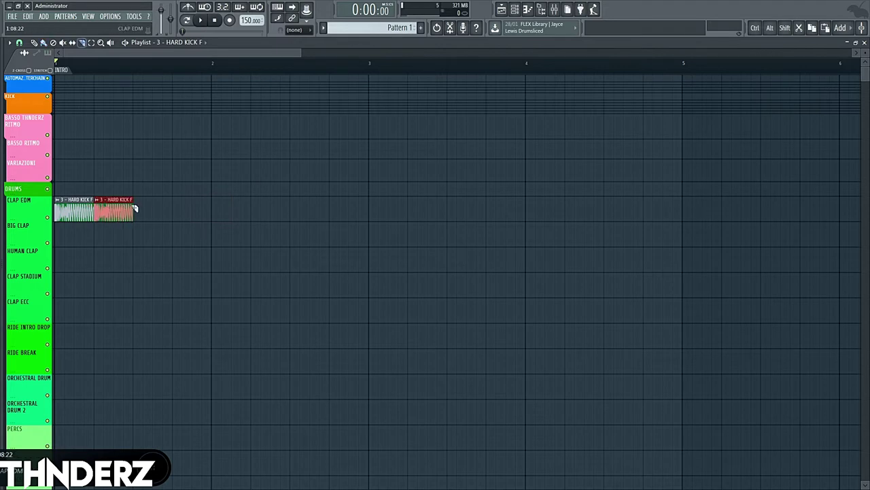
pyautogui.click(135, 204)
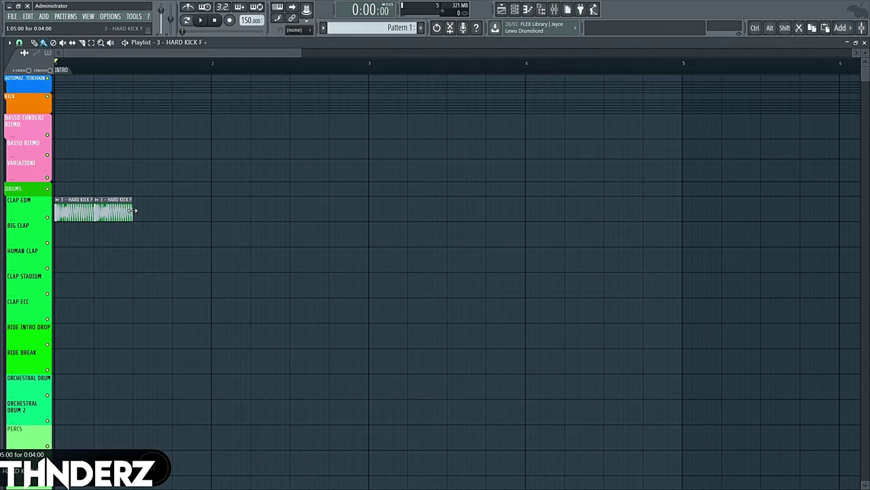
pyautogui.rightClick(129, 211)
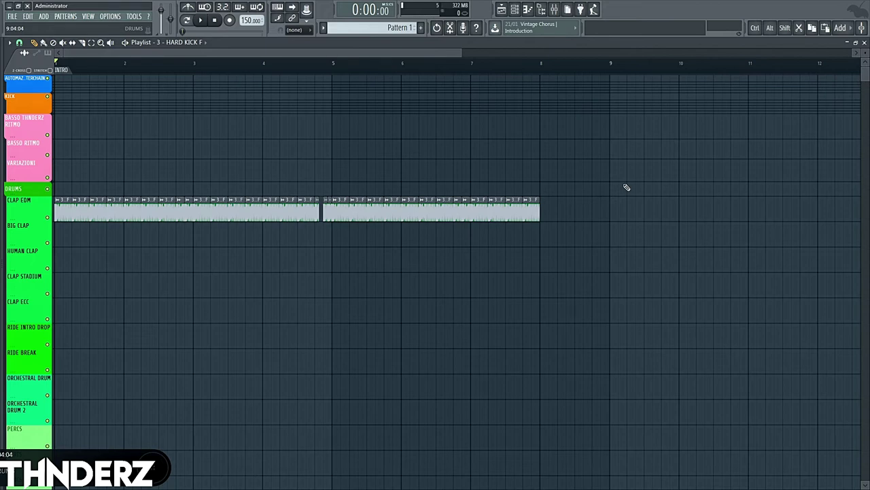
pyautogui.press('space')
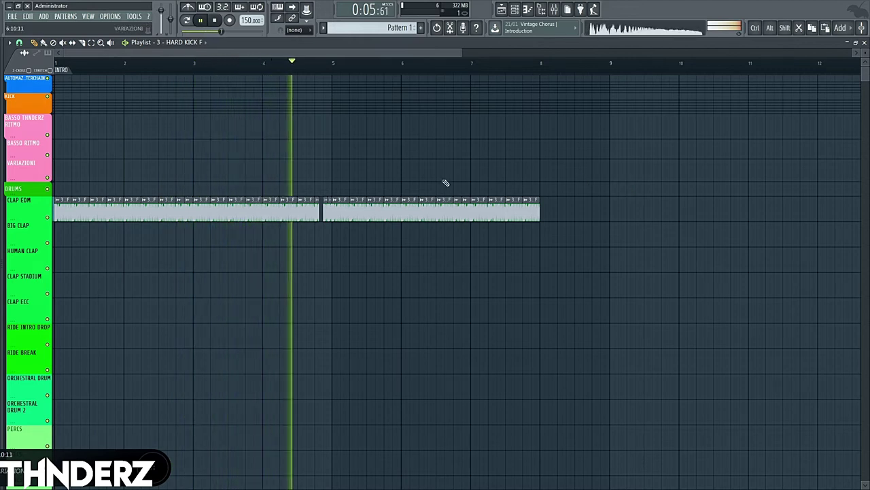
pyautogui.press('space')
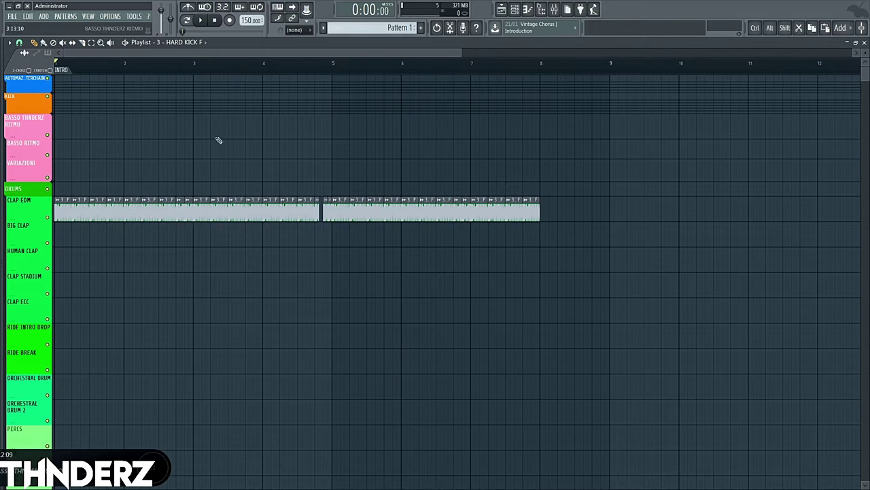
# Step: Add a Serum [64bit] channel from the Channel Rack and load its 30 - SCREECH preset
pyautogui.click(514, 8)
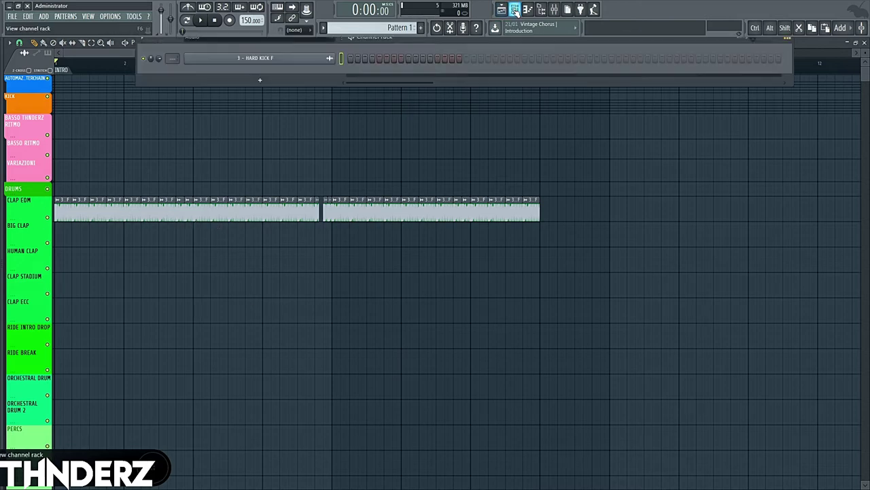
pyautogui.click(259, 80)
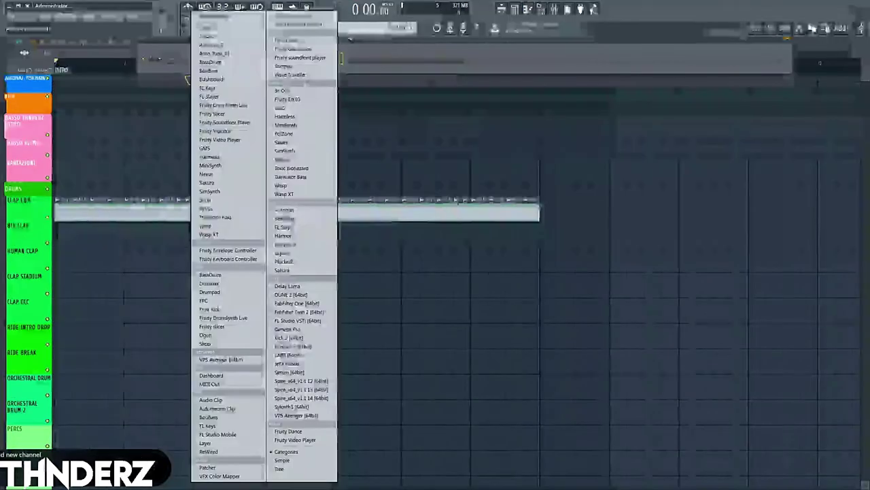
pyautogui.click(293, 373)
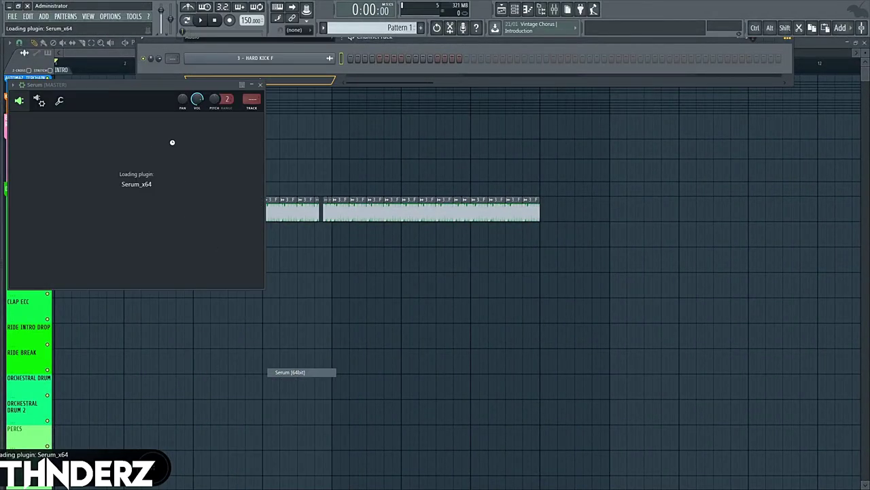
pyautogui.click(221, 120)
pyautogui.moveTo(381, 435)
pyautogui.moveTo(460, 439)
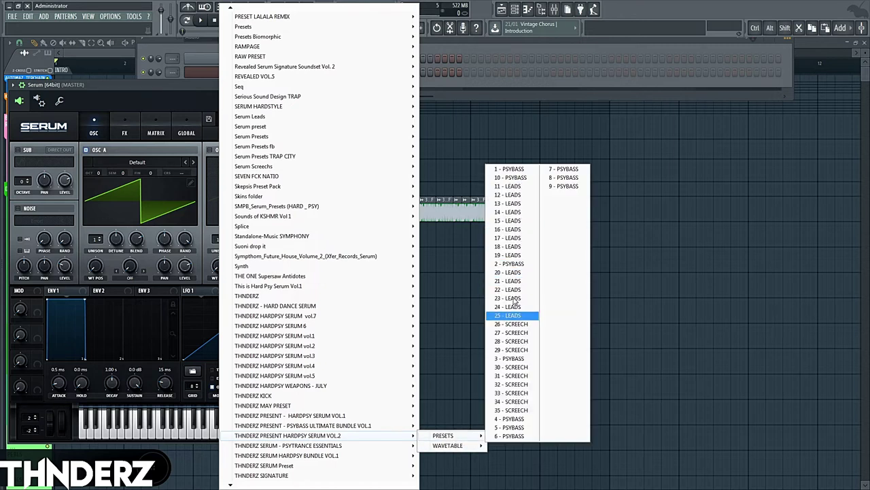
pyautogui.click(515, 367)
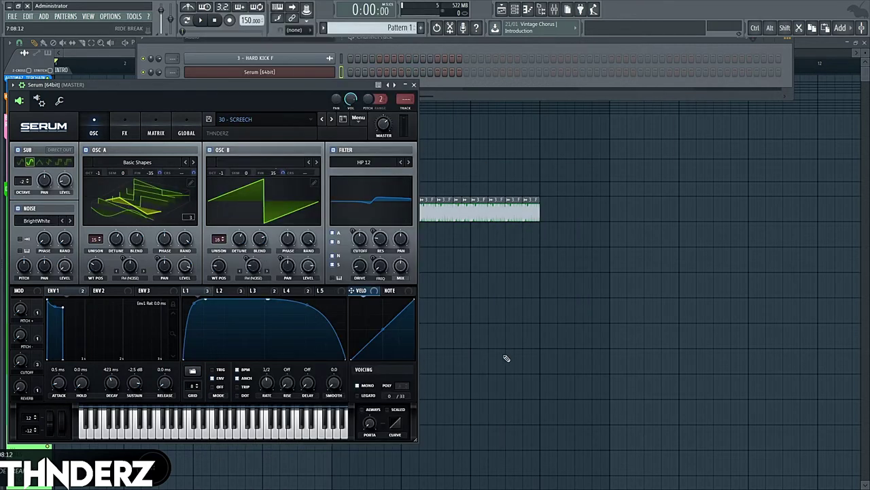
# Step: Reopen the Serum instrument window from the Channel Rack
pyautogui.click(468, 169)
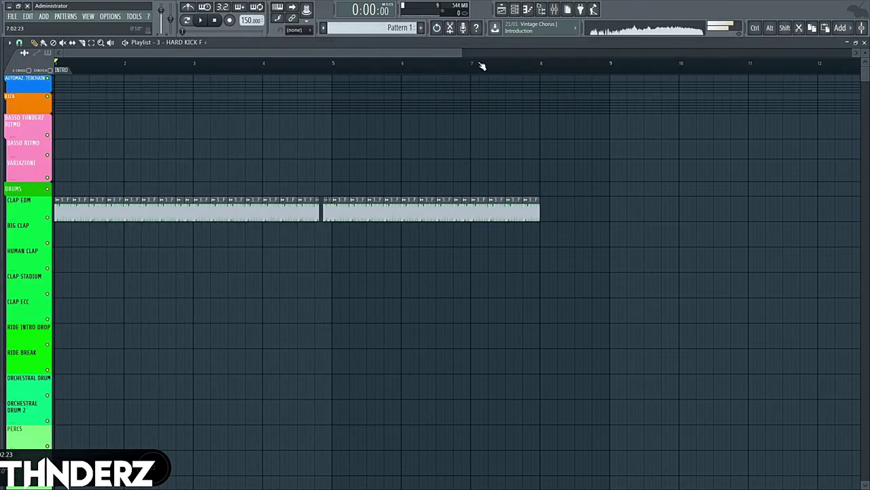
pyautogui.click(514, 9)
pyautogui.click(259, 72)
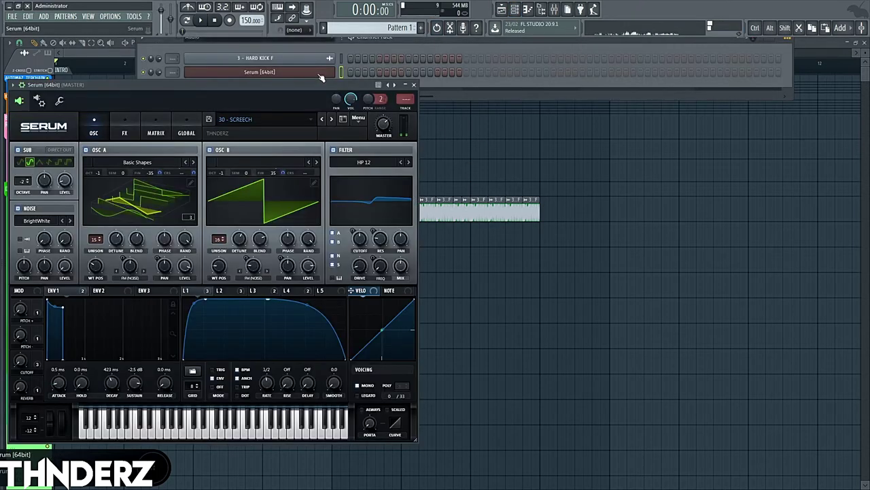
pyautogui.click(469, 152)
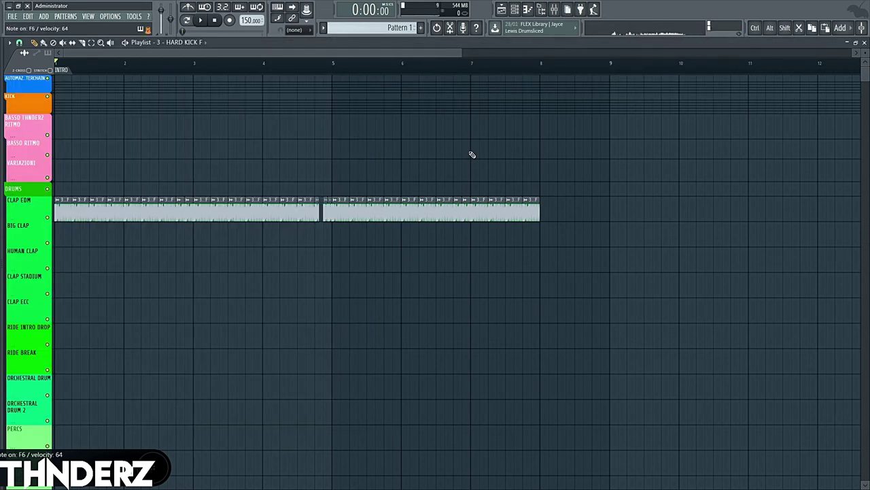
pyautogui.press('F6')
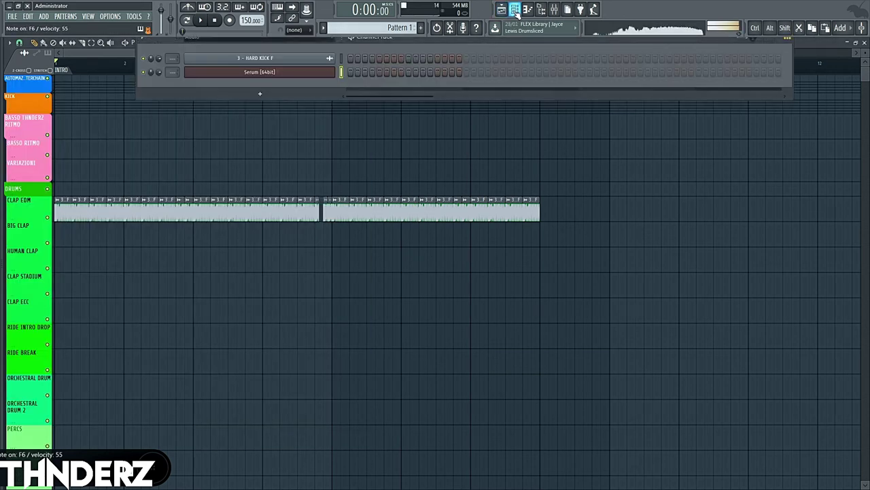
pyautogui.click(280, 72)
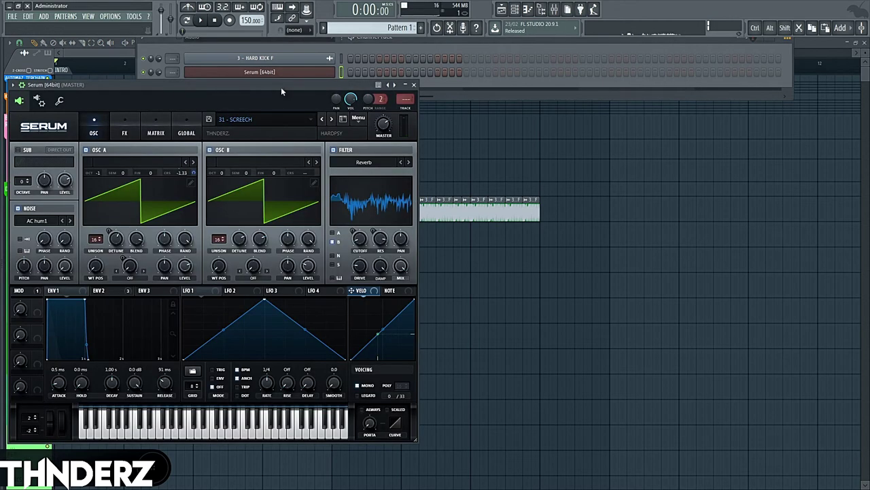
# Step: Step Serum to the 32 - SCREECH preset and link it to mixer insert 68 with Ctrl+L
pyautogui.click(331, 119)
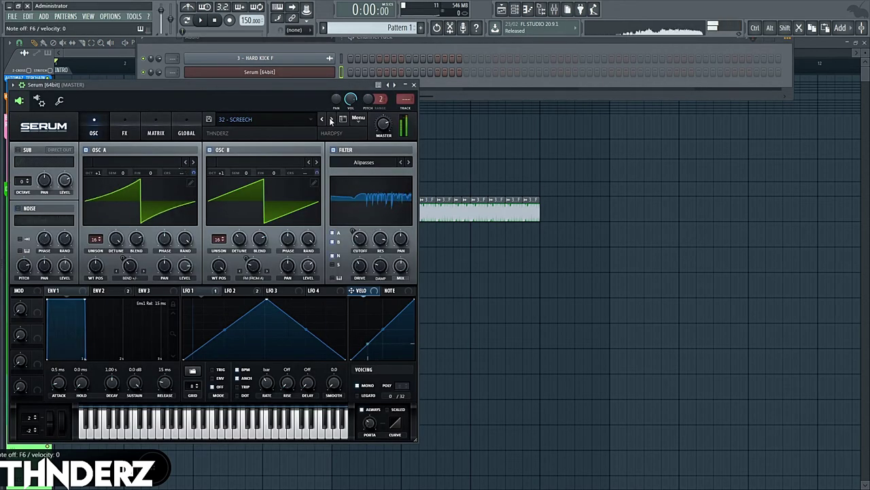
pyautogui.hotkey('ctrl', 'l')
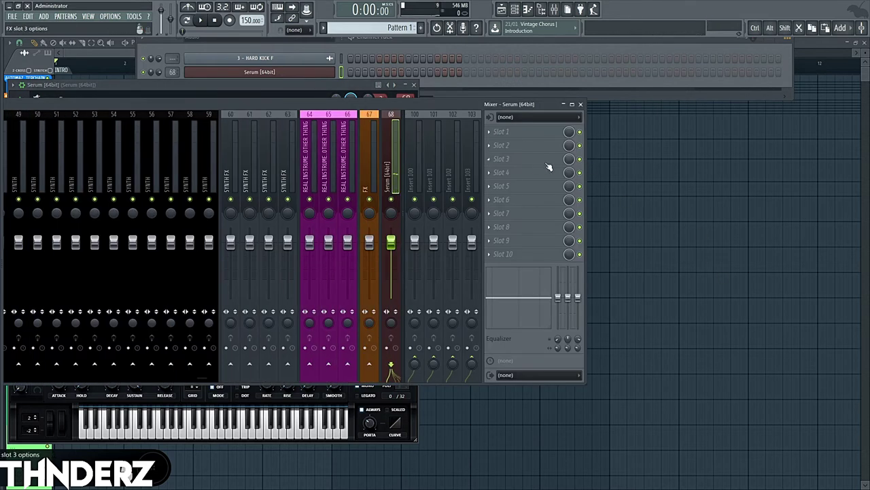
pyautogui.click(505, 187)
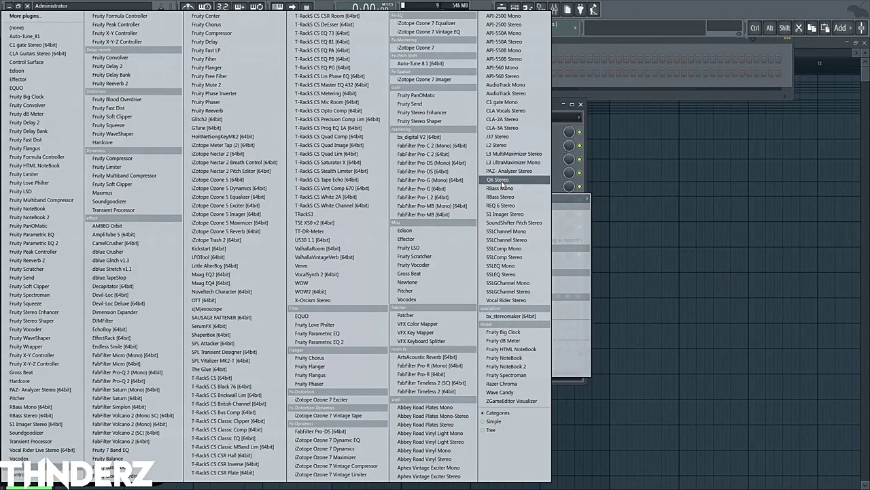
# Step: Load Kickstart and FabFilter Pro-Q 2 onto the Serum mixer insert
pyautogui.click(208, 248)
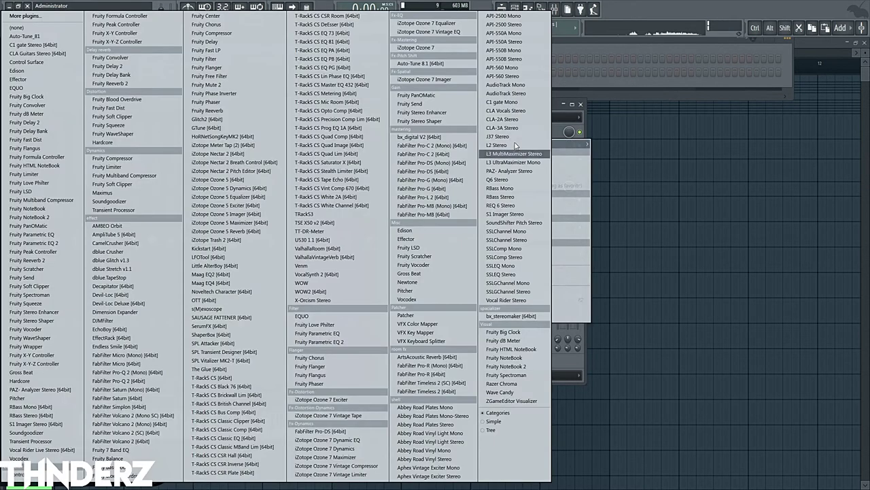
pyautogui.click(501, 200)
pyautogui.click(126, 381)
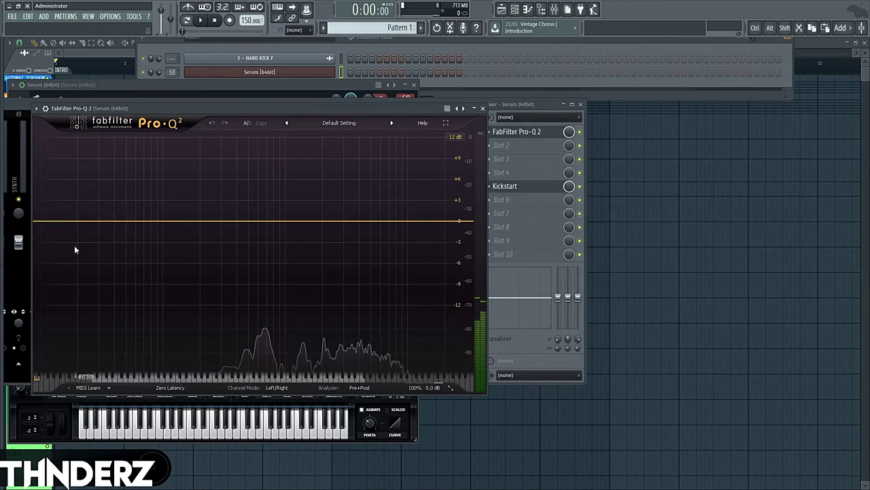
# Step: In Pro-Q 2, add a low cut around 172 Hz and a steep high cut
pyautogui.click(63, 221)
pyautogui.moveTo(64, 221); pyautogui.dragTo(196, 233)
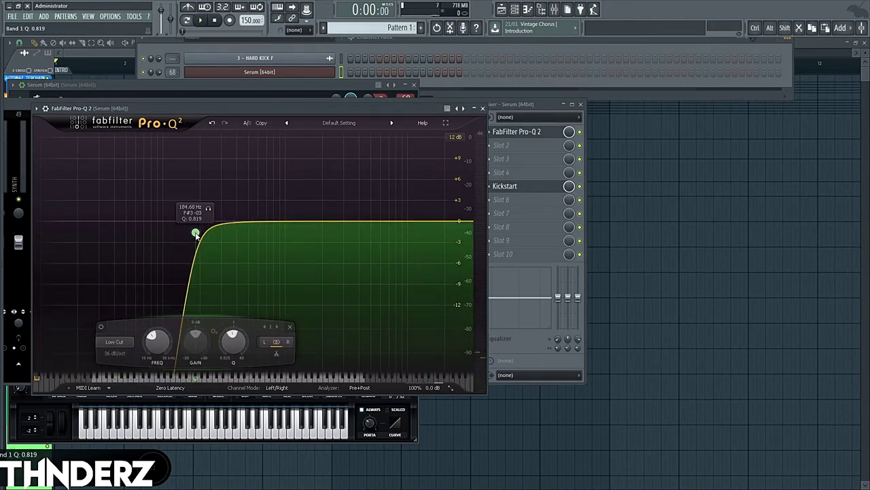
pyautogui.click(438, 223)
pyautogui.scroll(5, 438, 223)
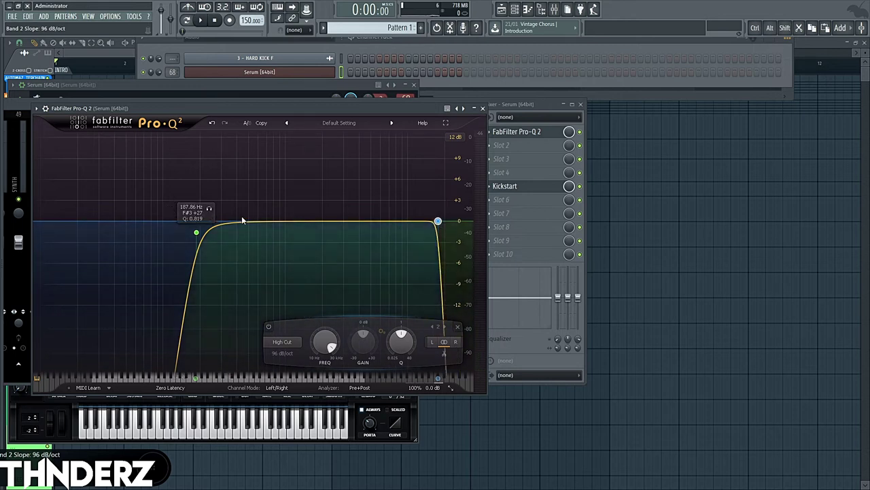
# Step: Add an EQ band near 347 Hz and a narrow notch near 1405 Hz
pyautogui.moveTo(243, 221); pyautogui.dragTo(223, 241)
pyautogui.scroll(3, 229, 174)
pyautogui.scroll(5, 229, 175)
pyautogui.scroll(6, 230, 163)
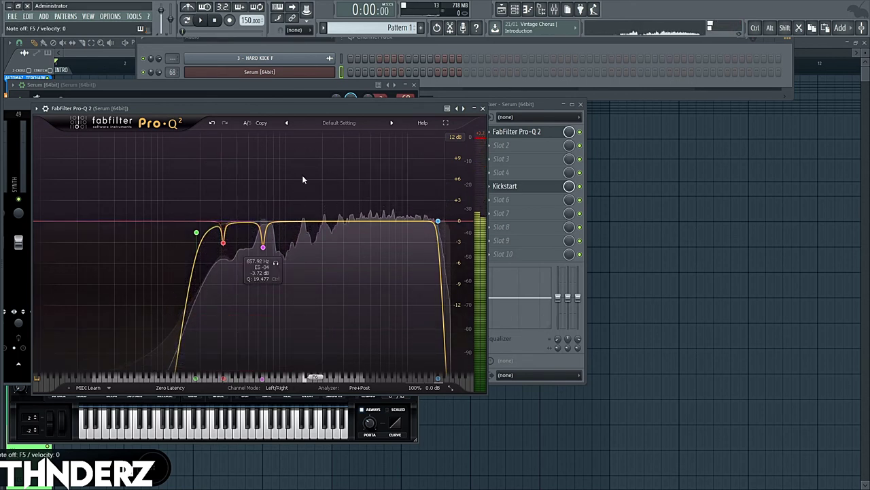
pyautogui.doubleClick(303, 180)
pyautogui.scroll(6, 303, 180)
pyautogui.moveTo(303, 179); pyautogui.dragTo(304, 232)
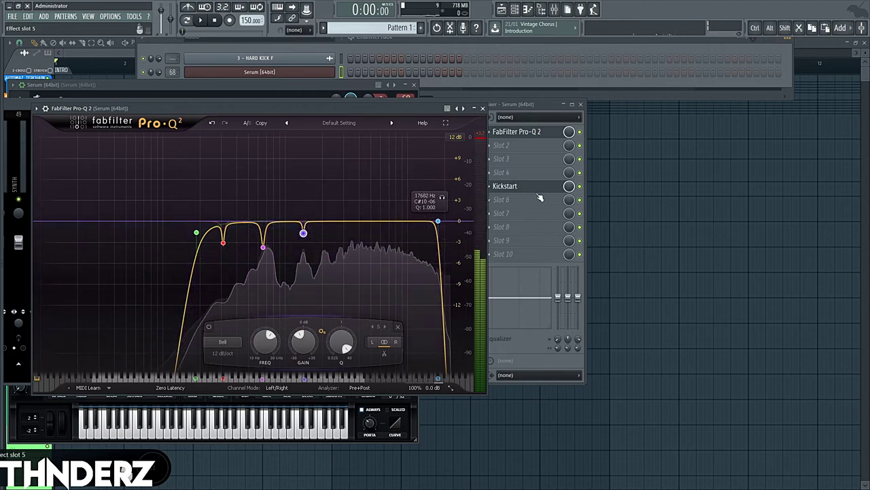
pyautogui.click(538, 214)
# Step: Load CamelCrusher after the EQ and Kickstart, and lower the Serum channel fader
pyautogui.click(60, 263)
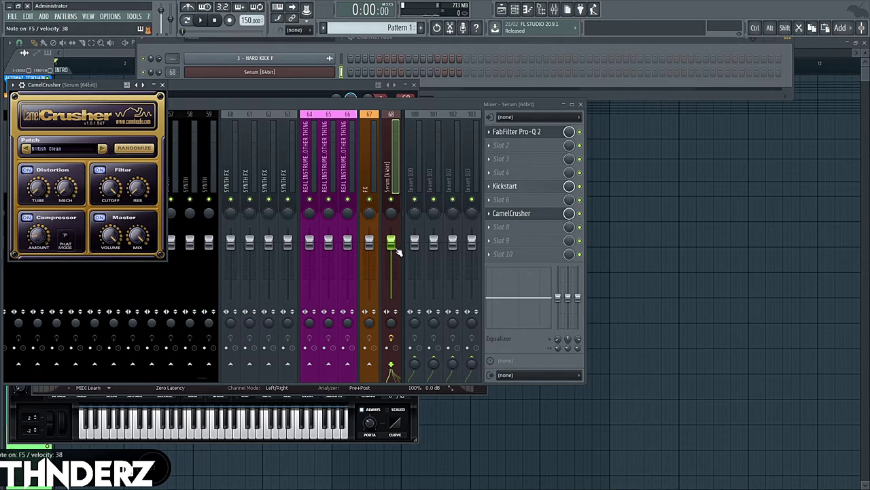
pyautogui.moveTo(398, 249); pyautogui.dragTo(397, 266)
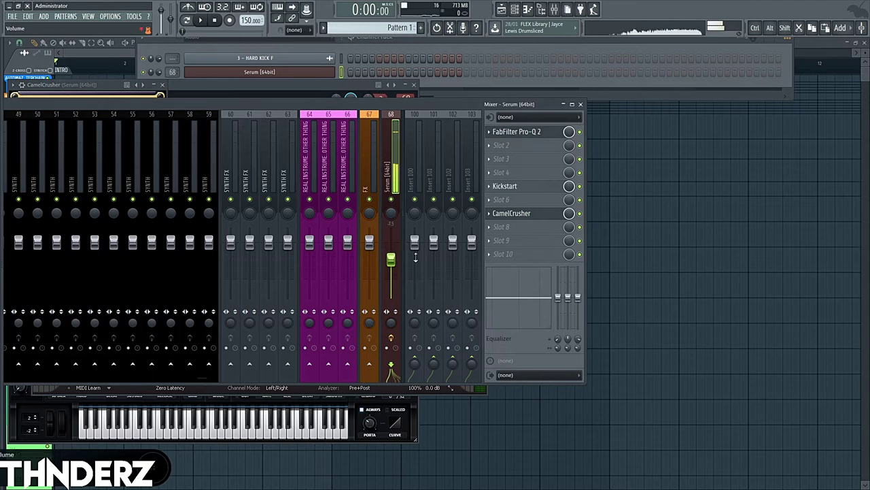
pyautogui.press('F12')
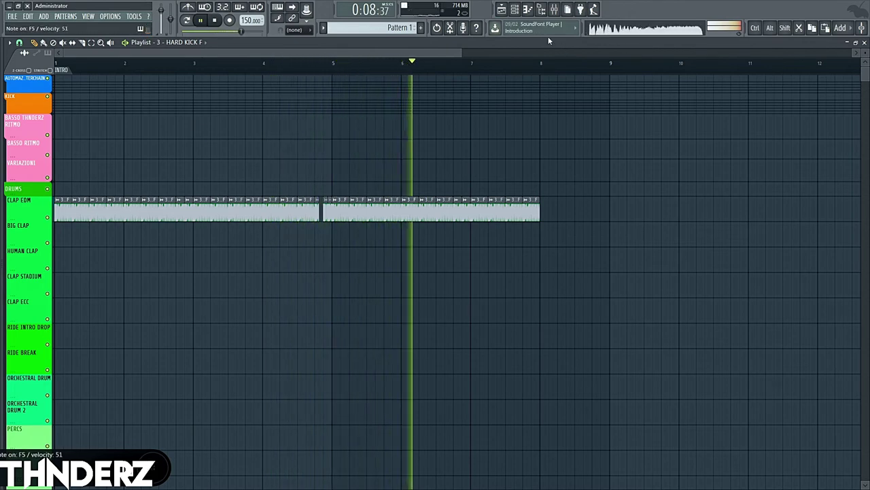
# Step: Shift the hard kick clips one bar later so they start at bar 2
pyautogui.click(555, 9)
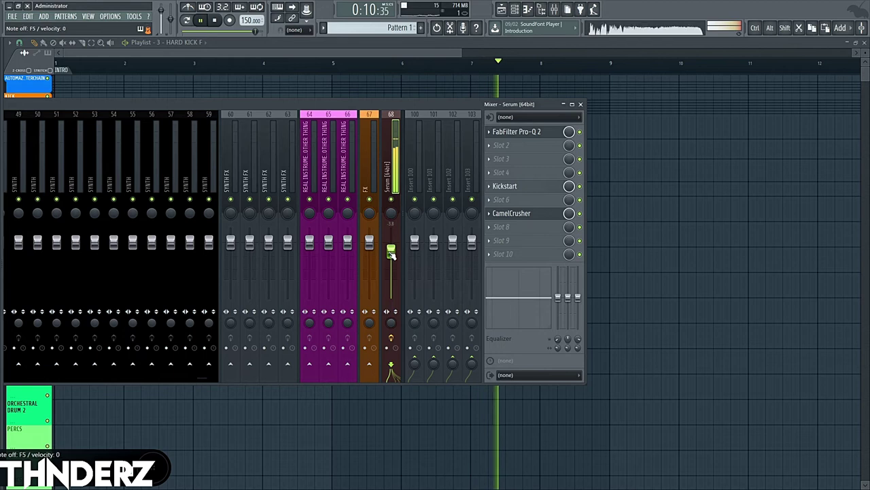
pyautogui.press('F9')
pyautogui.press('space')
pyautogui.moveTo(161, 209); pyautogui.dragTo(231, 209)
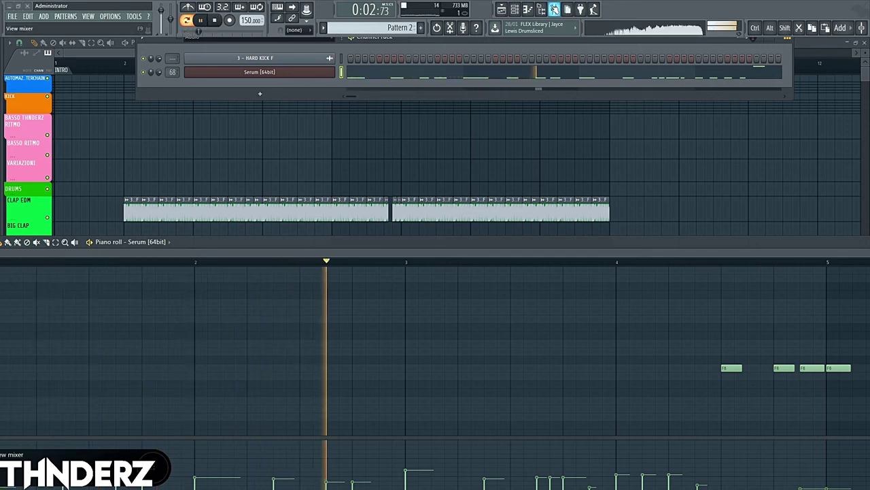
# Step: Turn mixer insert 100 down to -13.3 dB, then place Pattern 2 on Big Clap from bar 2
pyautogui.click(554, 9)
pyautogui.moveTo(408, 238); pyautogui.dragTo(415, 436)
pyautogui.moveTo(415, 241); pyautogui.dragTo(414, 272)
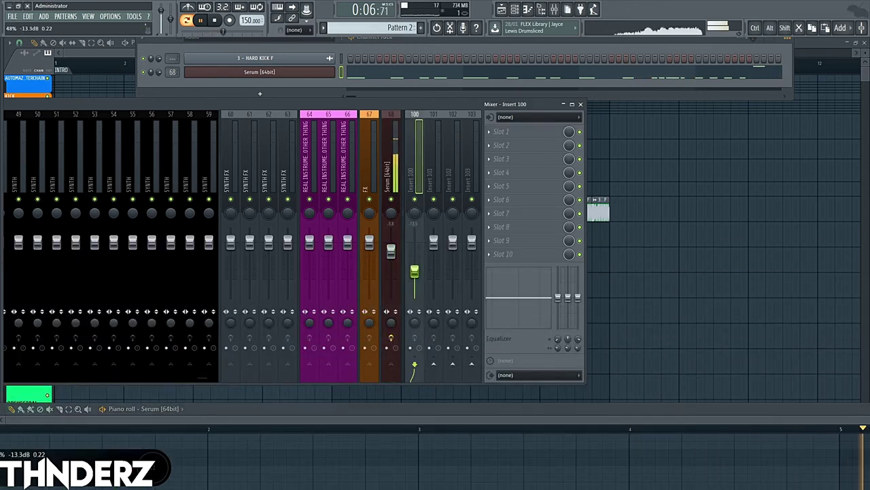
pyautogui.click(706, 218)
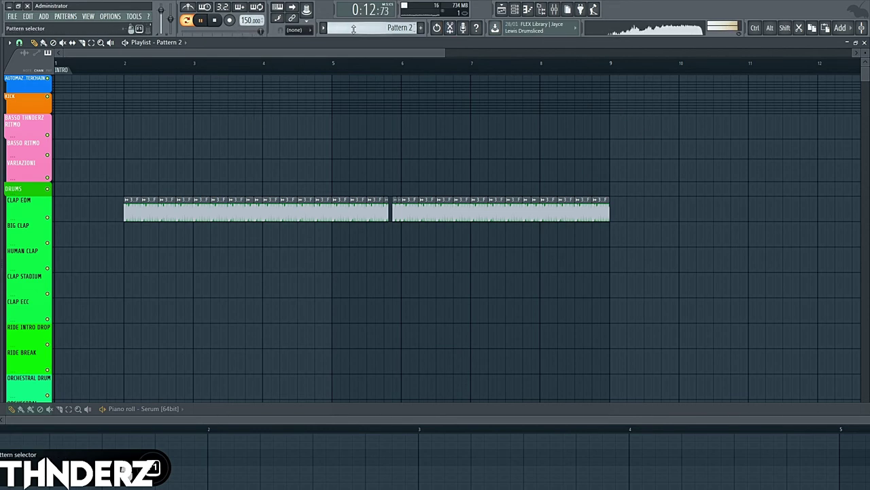
pyautogui.click(123, 246)
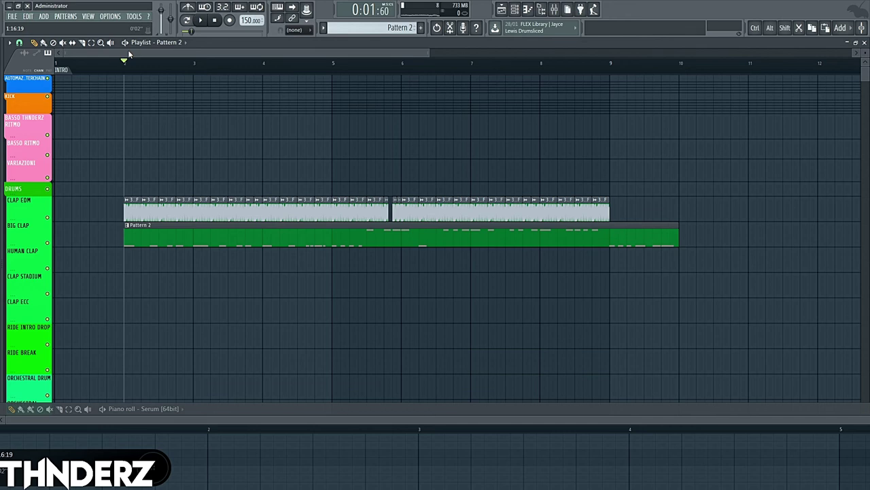
# Step: Play the arrangement, check the 3 - HARD KICK F settings, then open Pattern 2's channels
pyautogui.press('space')
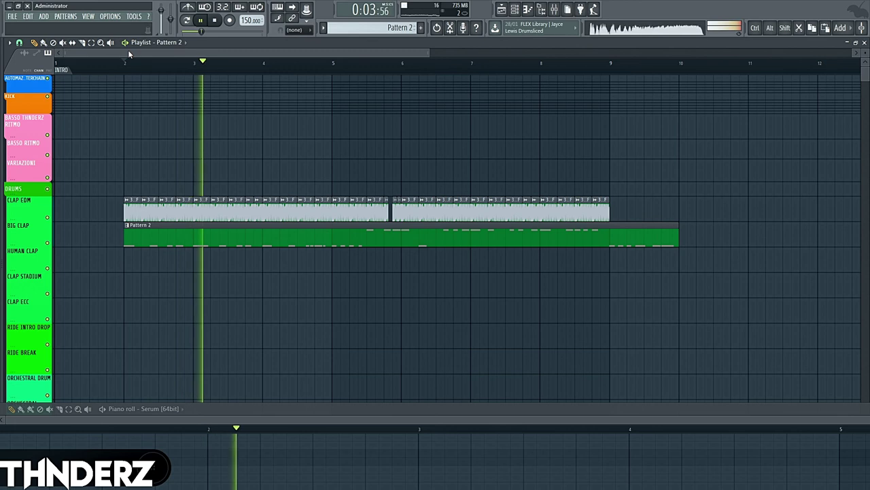
pyautogui.doubleClick(253, 216)
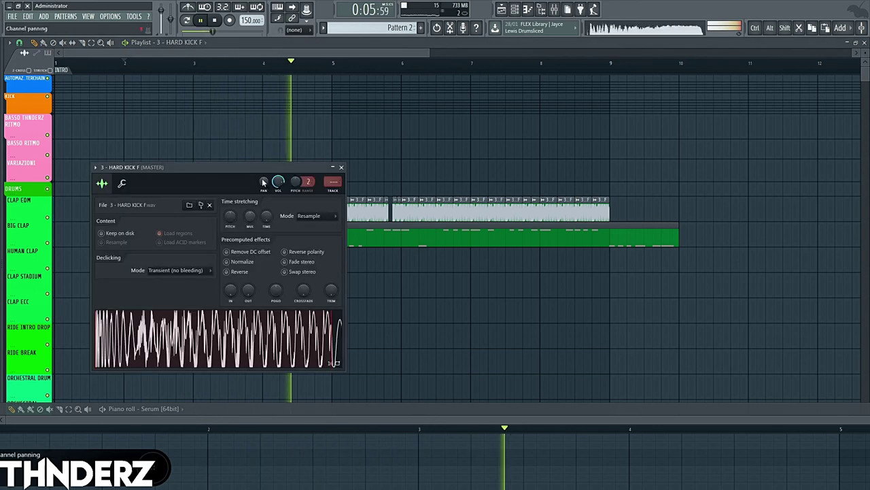
pyautogui.click(340, 167)
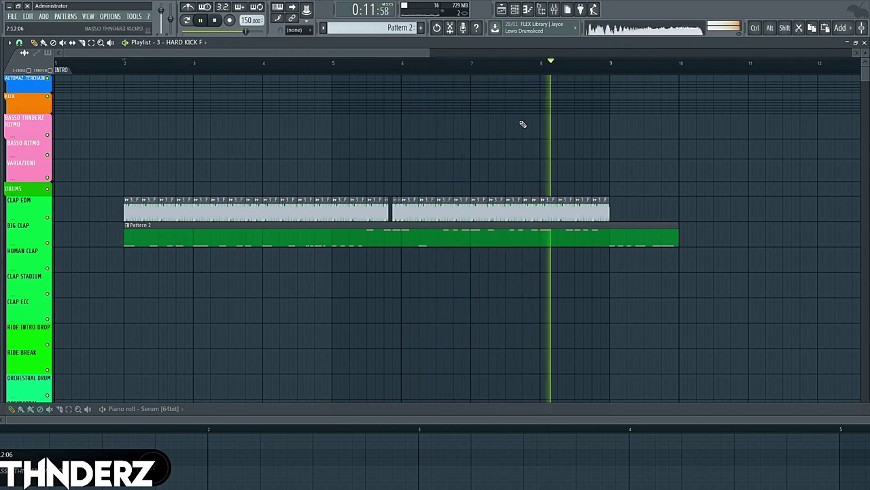
pyautogui.press('space')
pyautogui.doubleClick(500, 231)
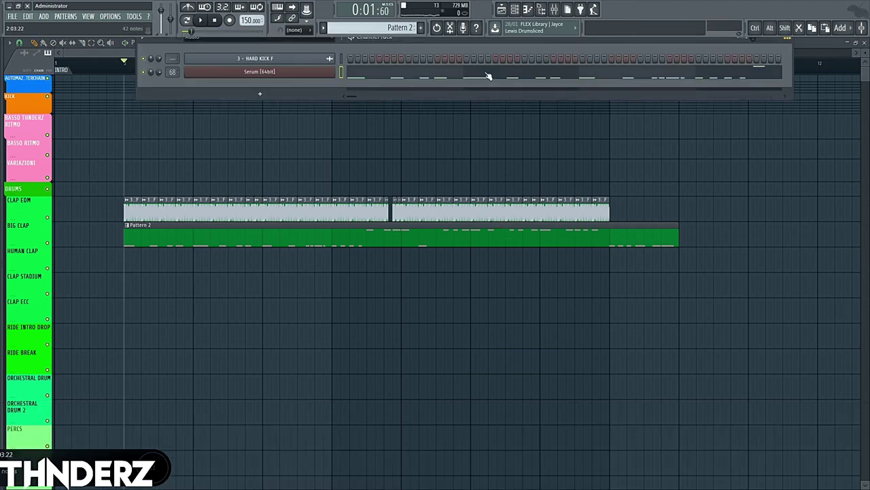
# Step: Move an F6 note down to D#6, replay from bar 5, and add a short F5 note
pyautogui.doubleClick(392, 416)
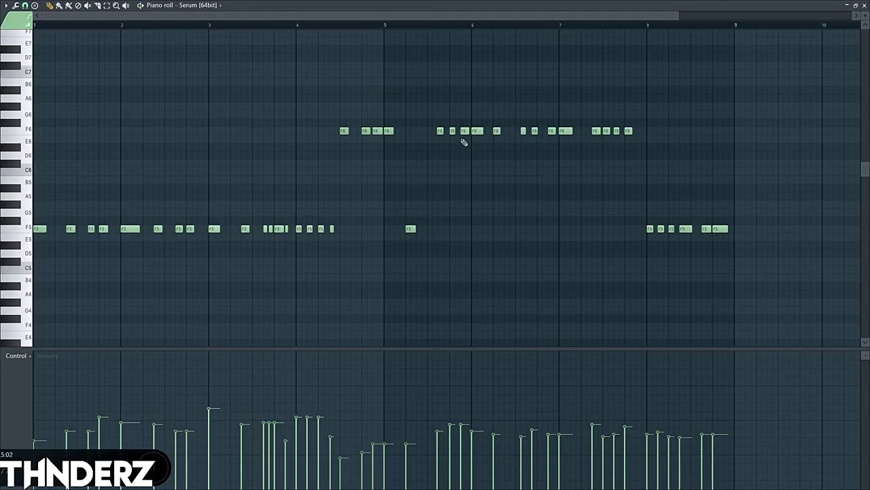
pyautogui.moveTo(497, 131); pyautogui.dragTo(497, 147)
pyautogui.click(378, 24)
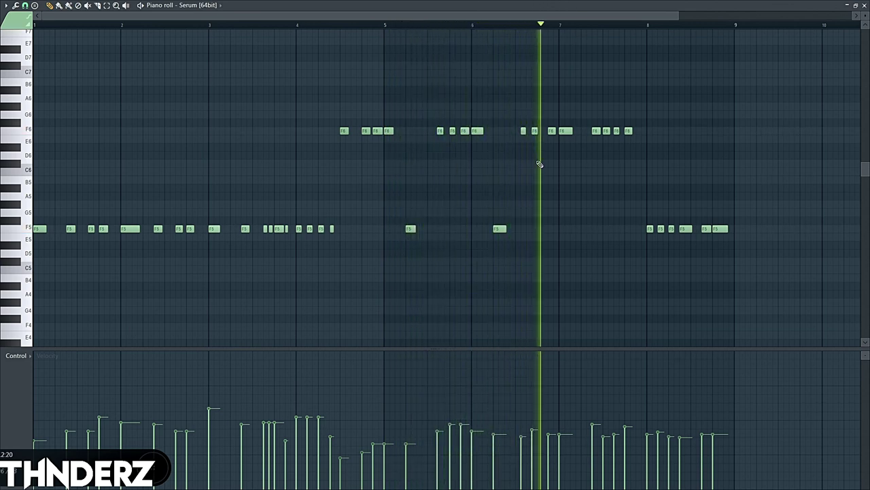
pyautogui.press('space')
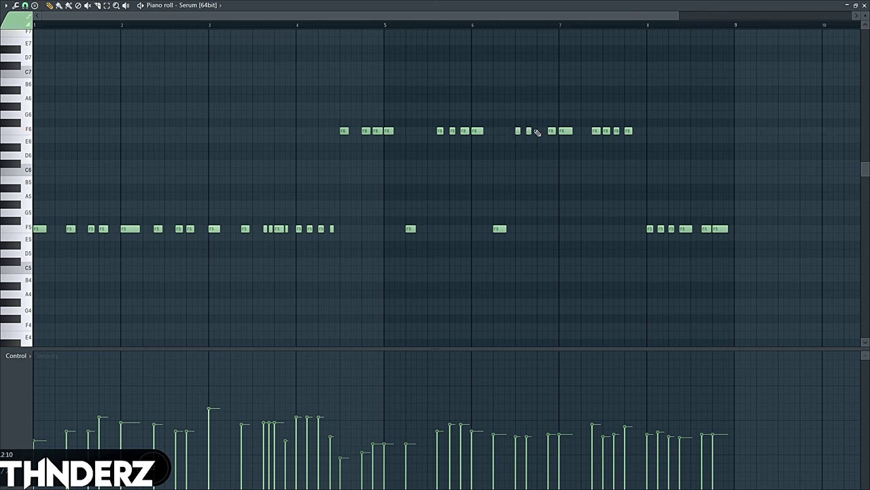
pyautogui.press('space')
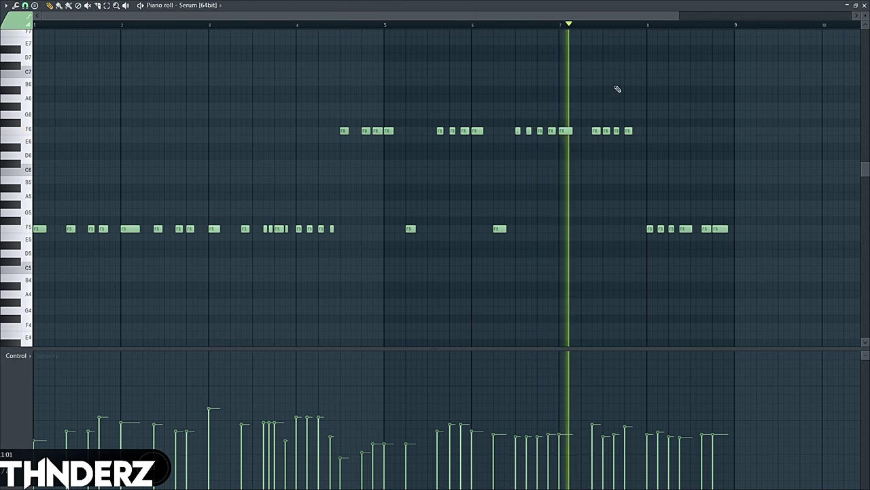
pyautogui.press('space')
pyautogui.press('space')
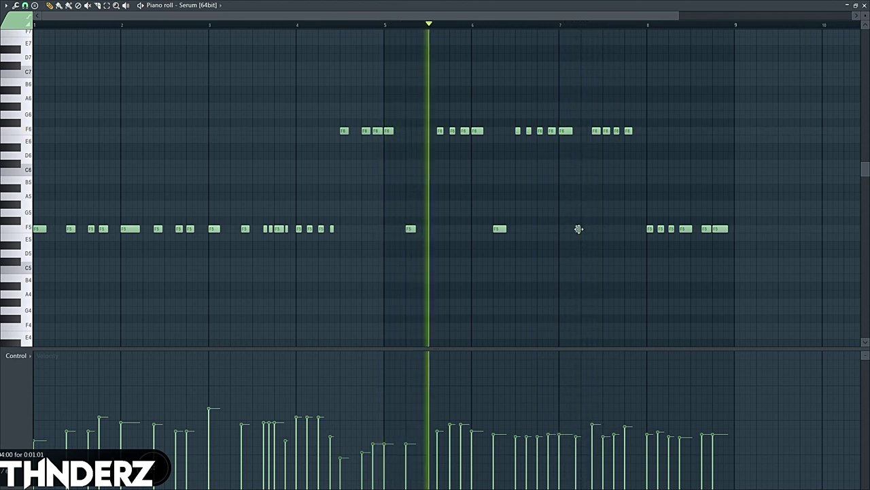
pyautogui.click(582, 229)
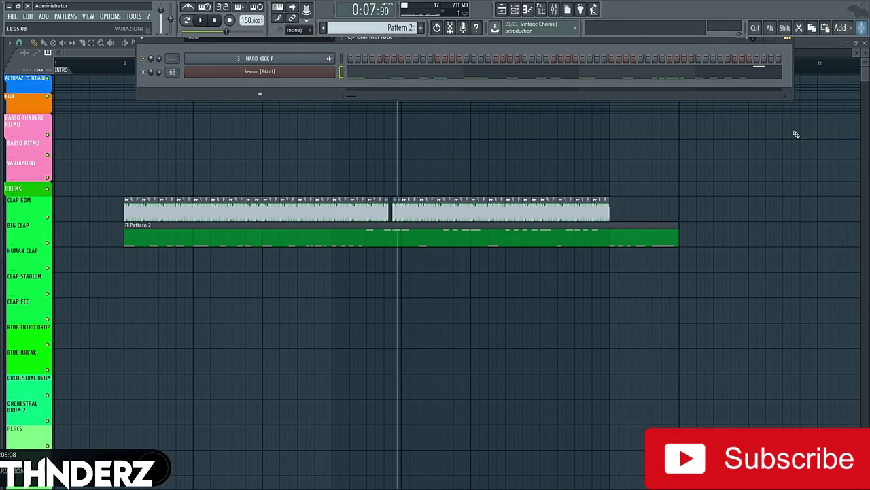
pyautogui.click(121, 66)
pyautogui.press('space')
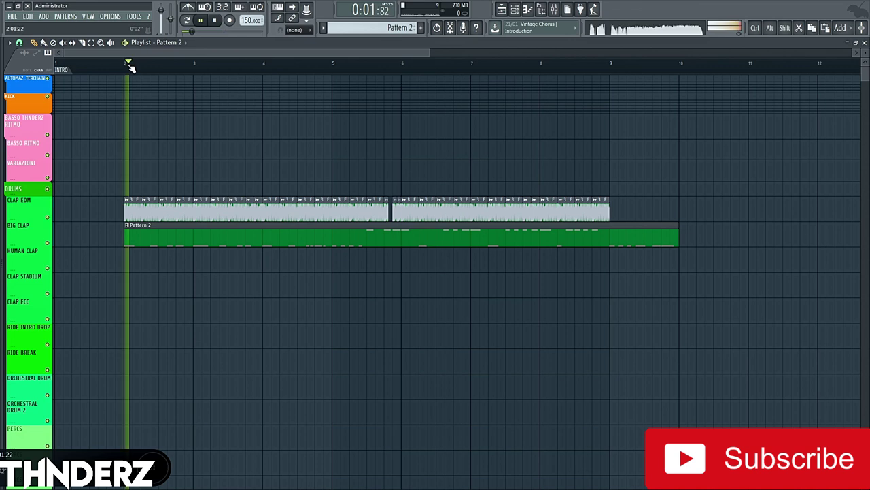
pyautogui.click(401, 63)
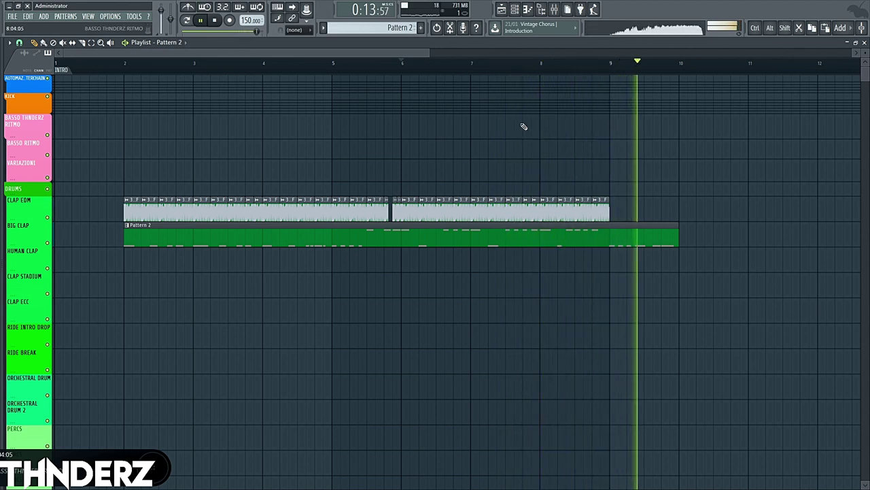
pyautogui.press('space')
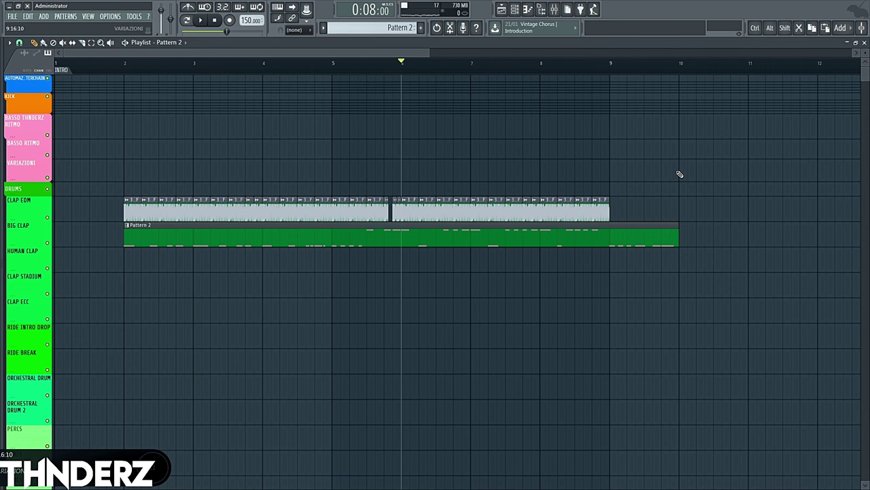